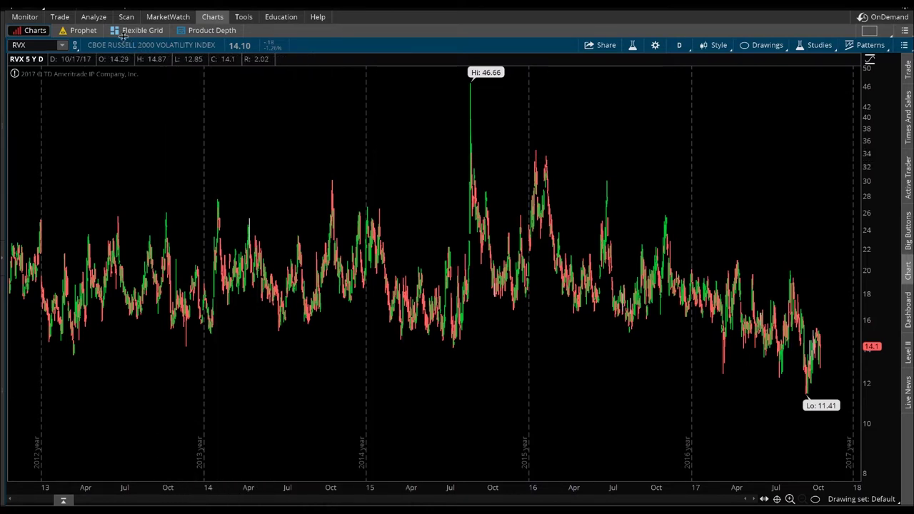
- Add the SINGLE RUT put to the Risk Profile and chart its Vega
click(92, 17)
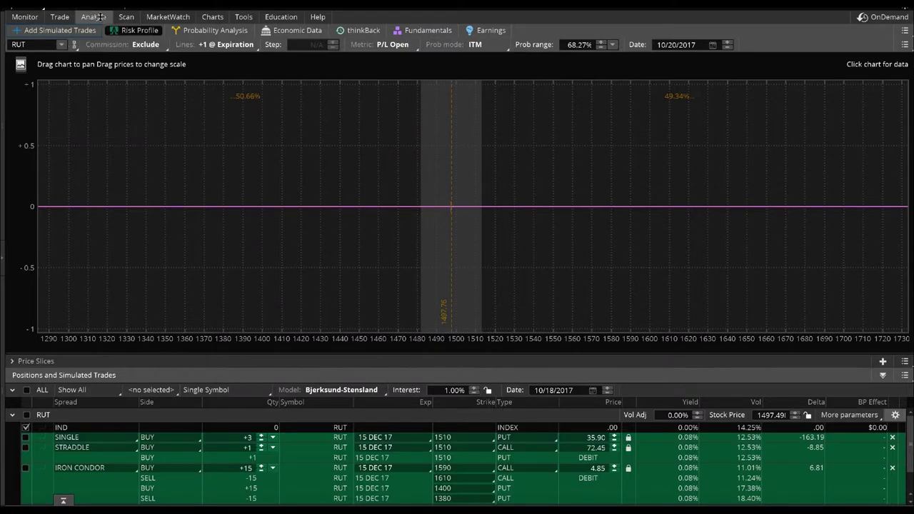
click(26, 438)
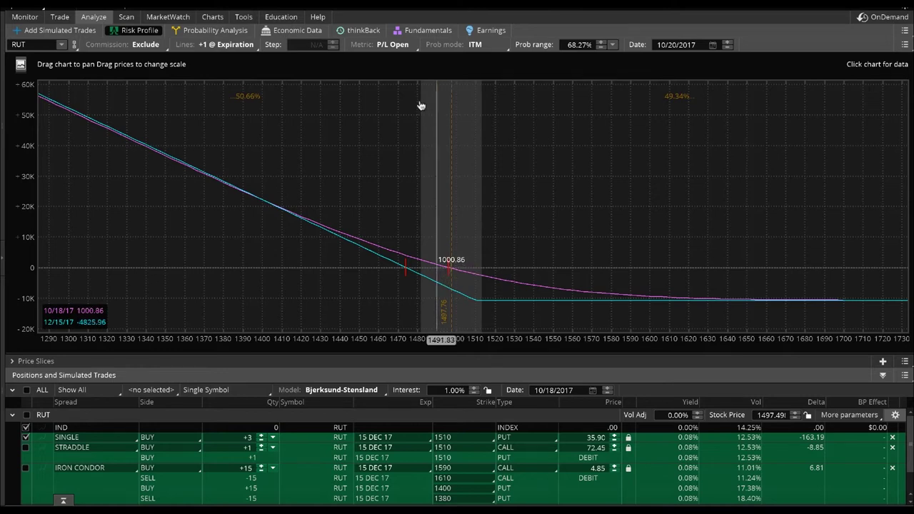
click(373, 45)
click(371, 140)
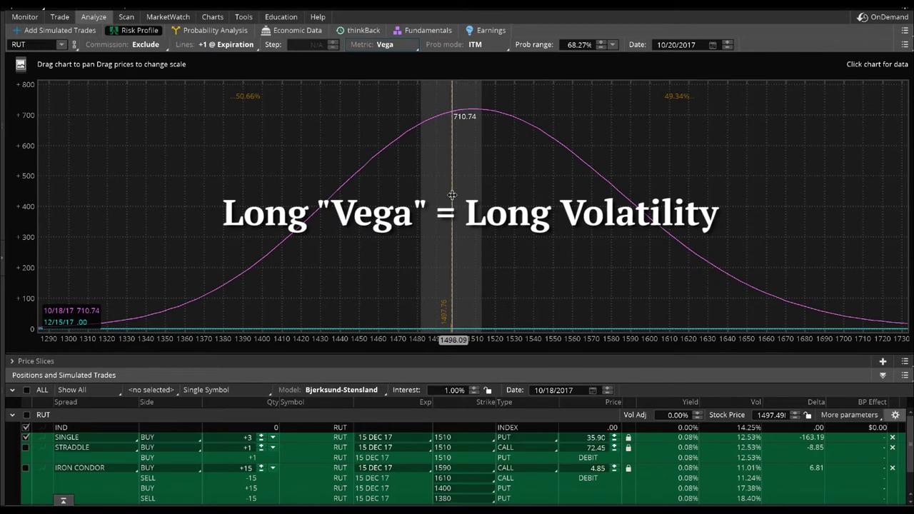
click(373, 44)
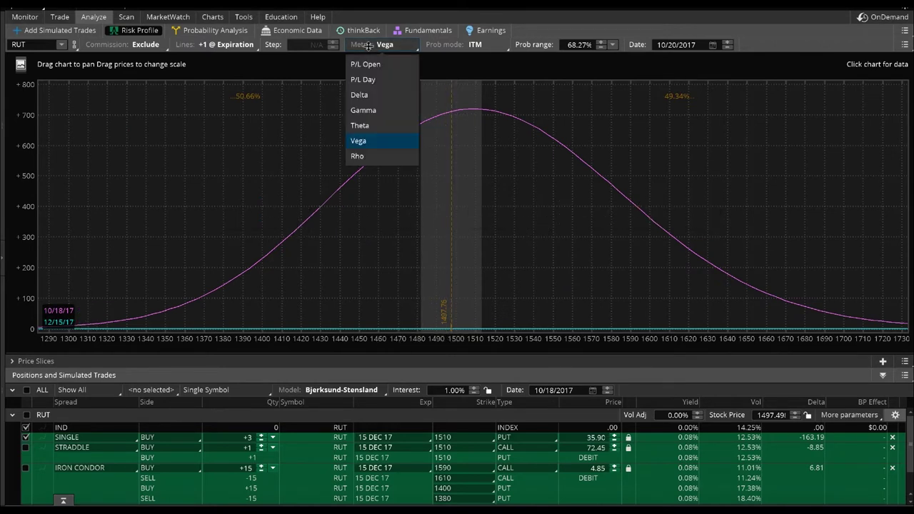
- Chart the single put's Delta curve, then its Theta curve
click(360, 95)
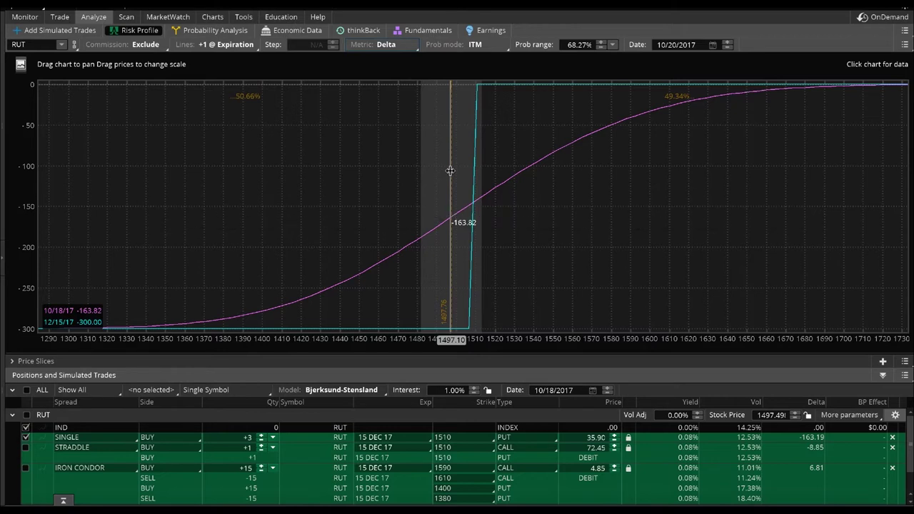
click(372, 44)
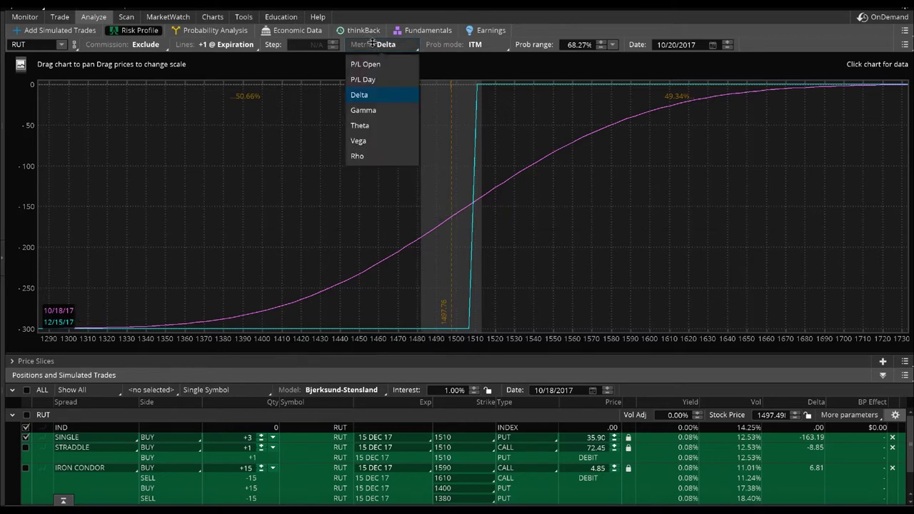
click(359, 125)
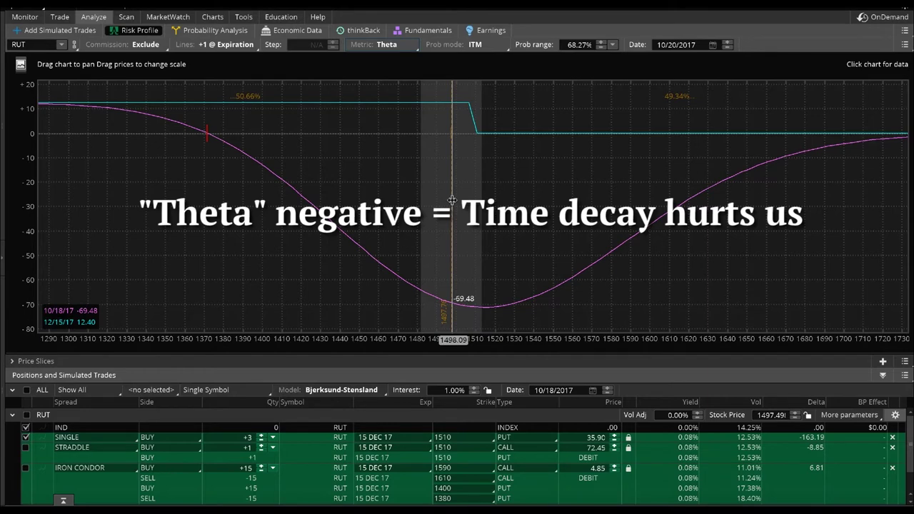
- Set the metric back to P/L Open and untick the SINGLE position
click(376, 45)
click(372, 63)
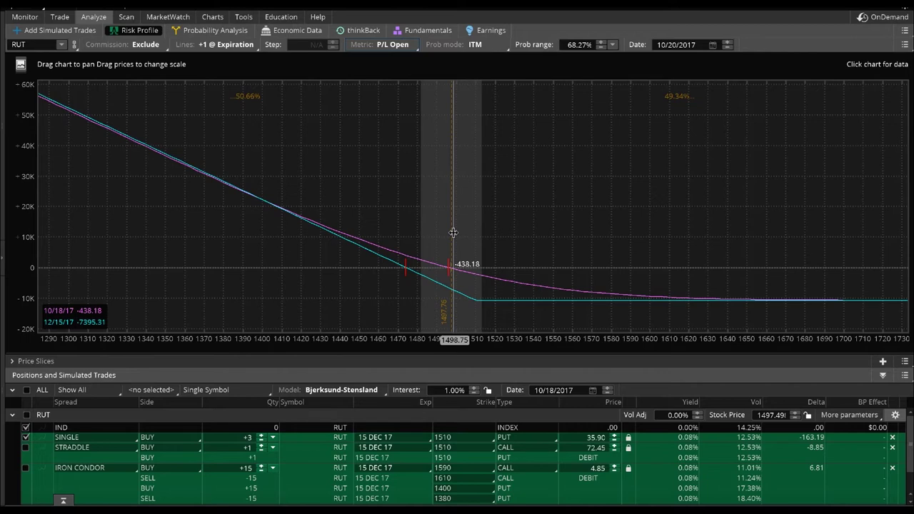
click(26, 437)
- Add the IRON CONDOR to the risk profile and chart its Vega, then Theta
click(26, 469)
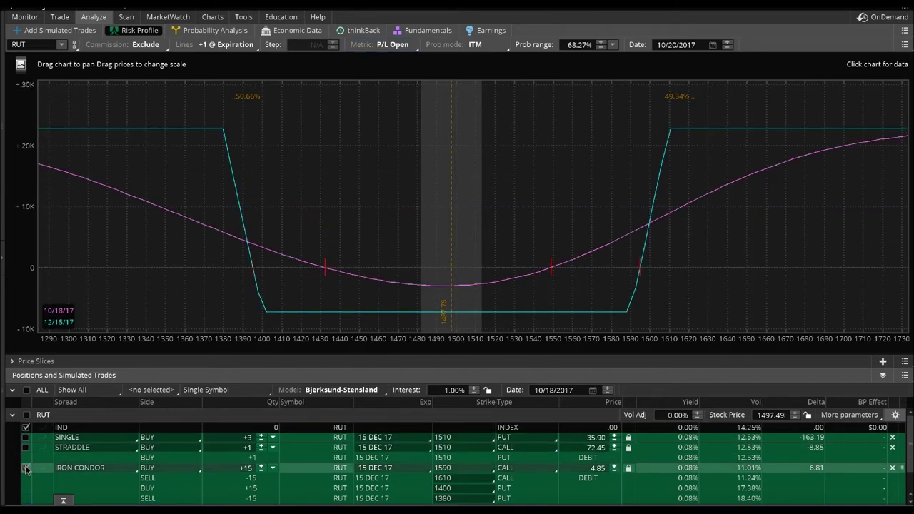
click(393, 45)
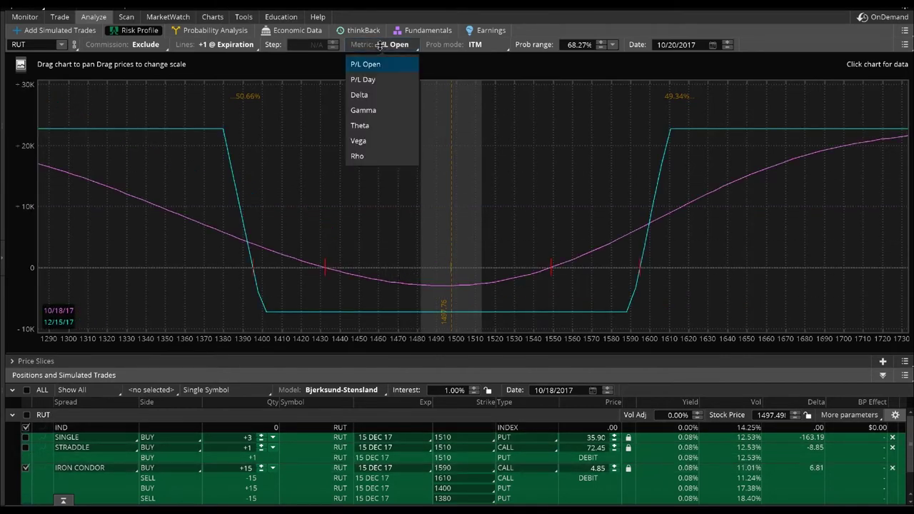
click(368, 140)
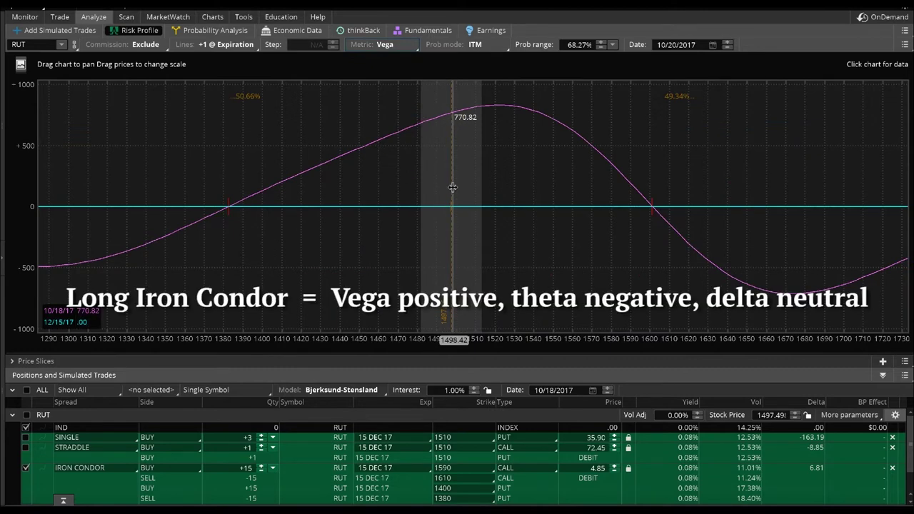
click(372, 45)
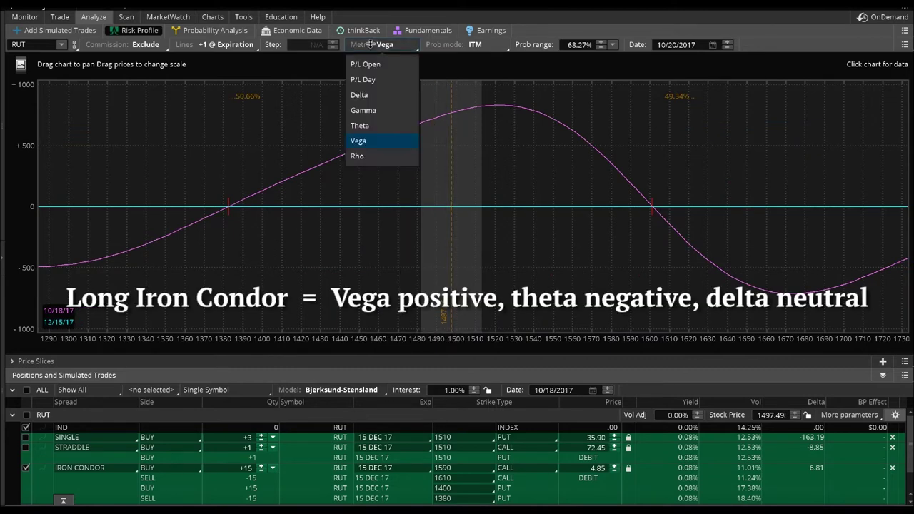
click(363, 125)
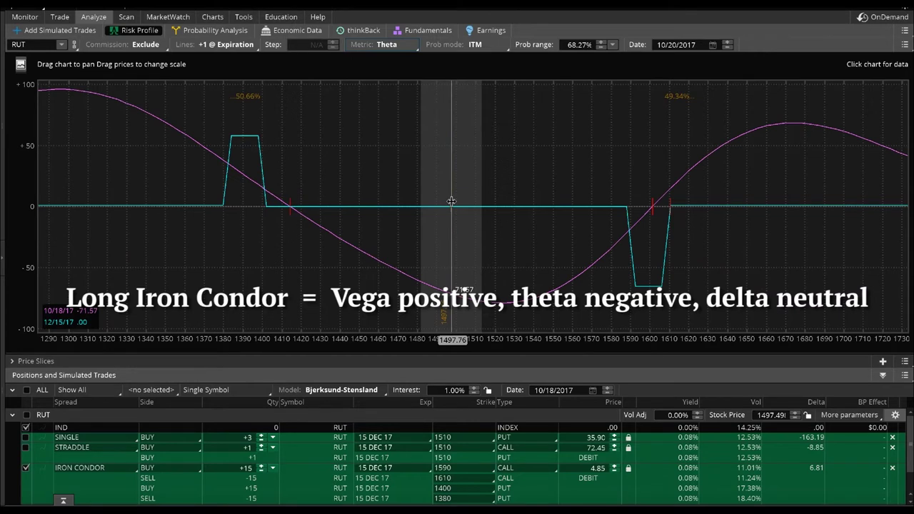
click(373, 45)
- Chart the iron condor's Delta, return to P/L Open, then untick the IRON CONDOR
click(364, 95)
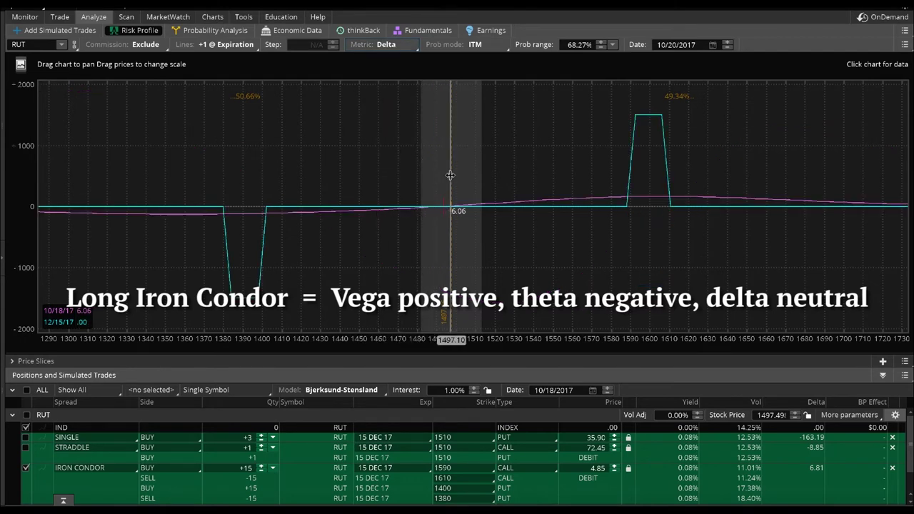
click(372, 44)
click(371, 64)
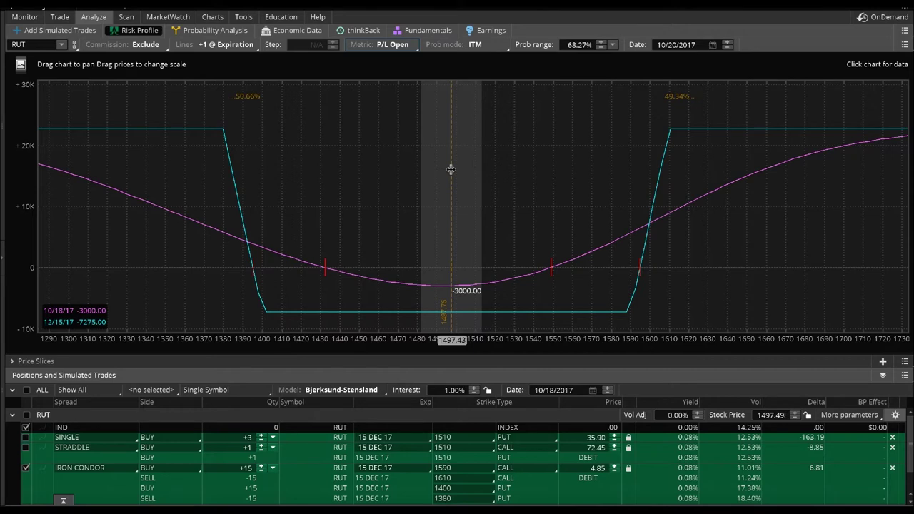
click(26, 469)
- Add the STRADDLE and chart its Vega, then Theta, then P/L Open
click(26, 448)
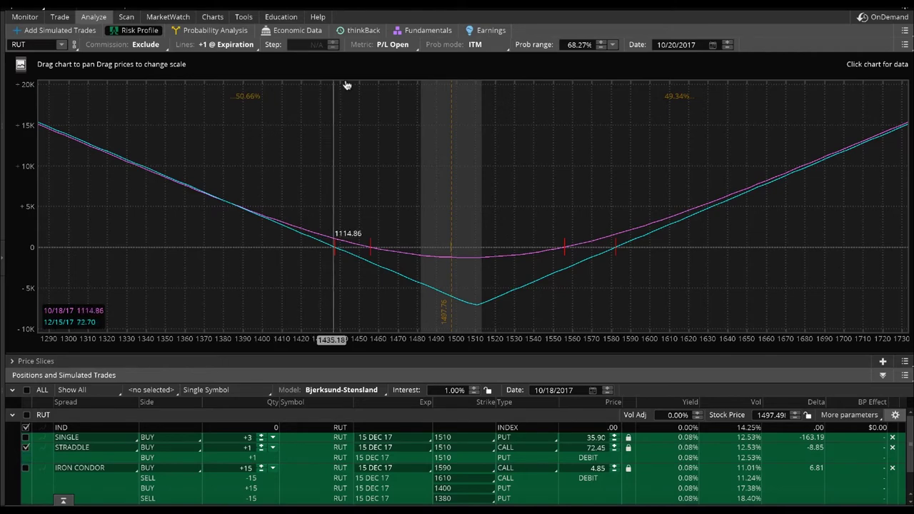
click(367, 44)
click(361, 142)
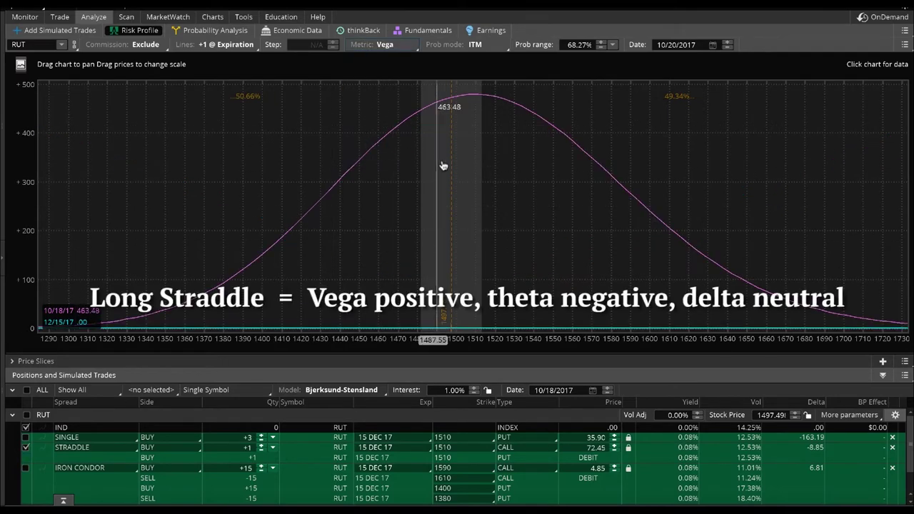
click(373, 44)
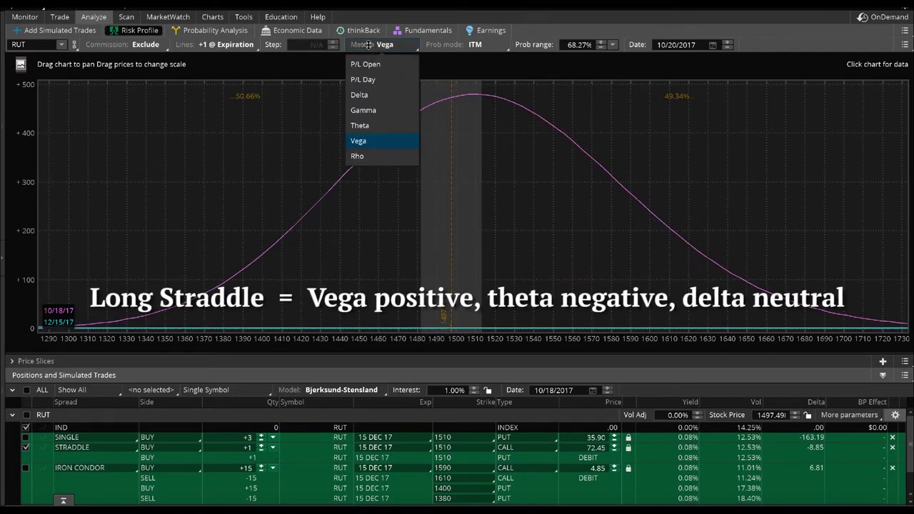
click(369, 126)
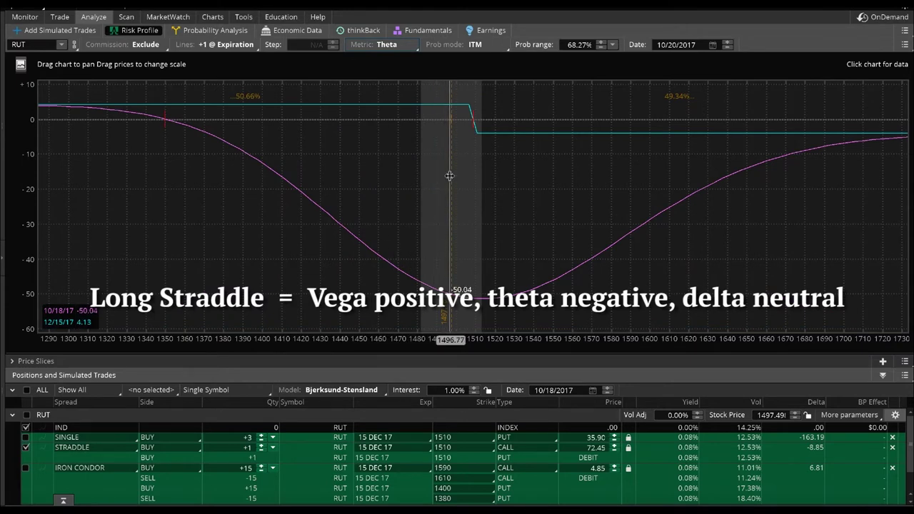
click(386, 44)
click(369, 64)
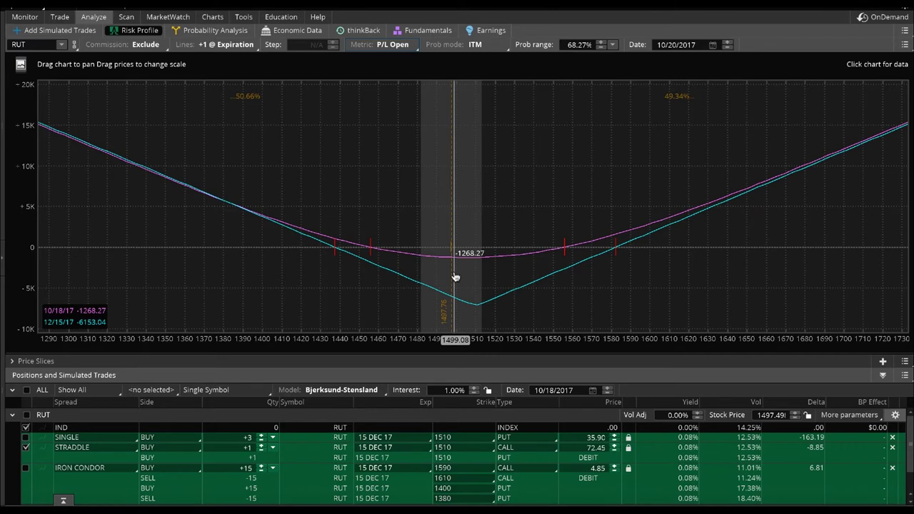
- Uncheck the SINGLE trade in Positions and Simulated Trades
click(26, 437)
- Uncheck the STRADDLE and check the CALENDAR spread in the positions list
click(26, 447)
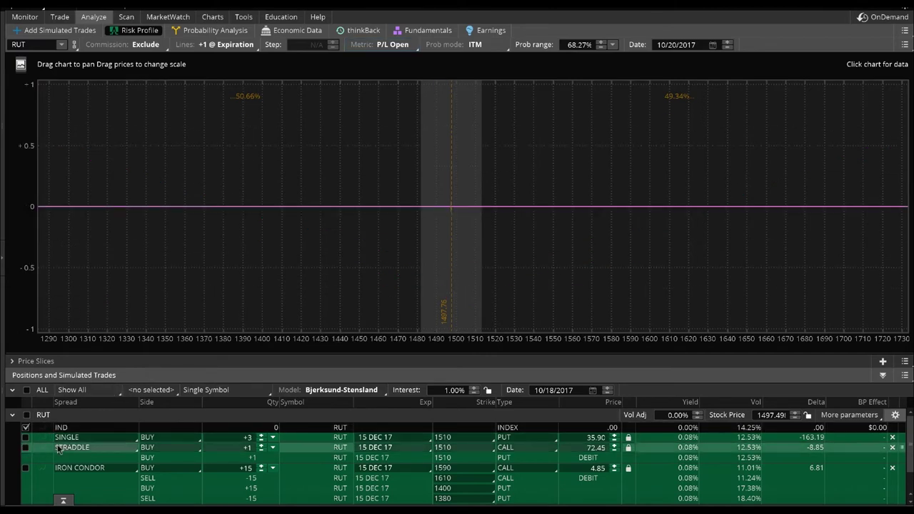
scroll(40, 463, down, 1)
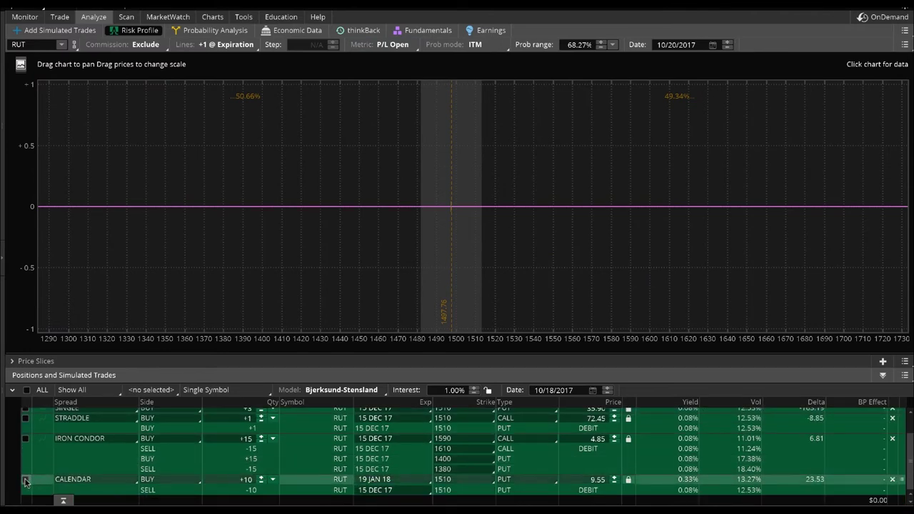
click(25, 482)
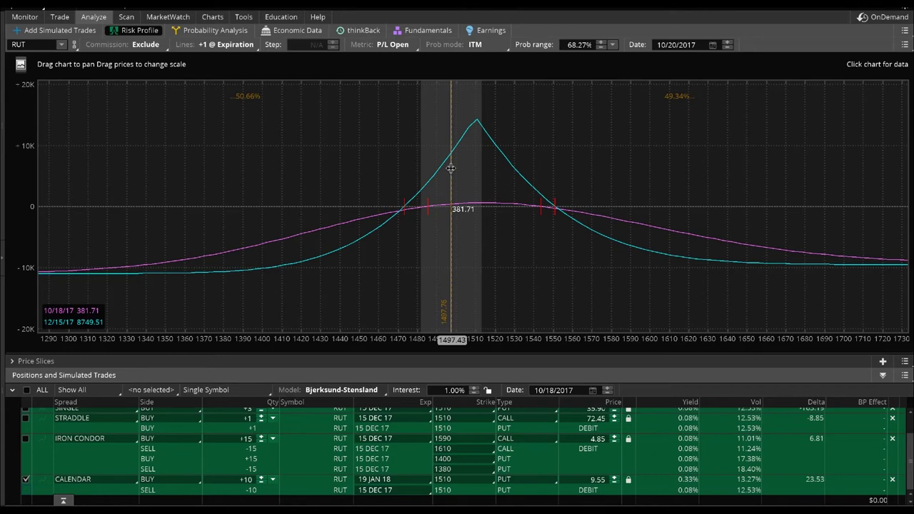
click(386, 44)
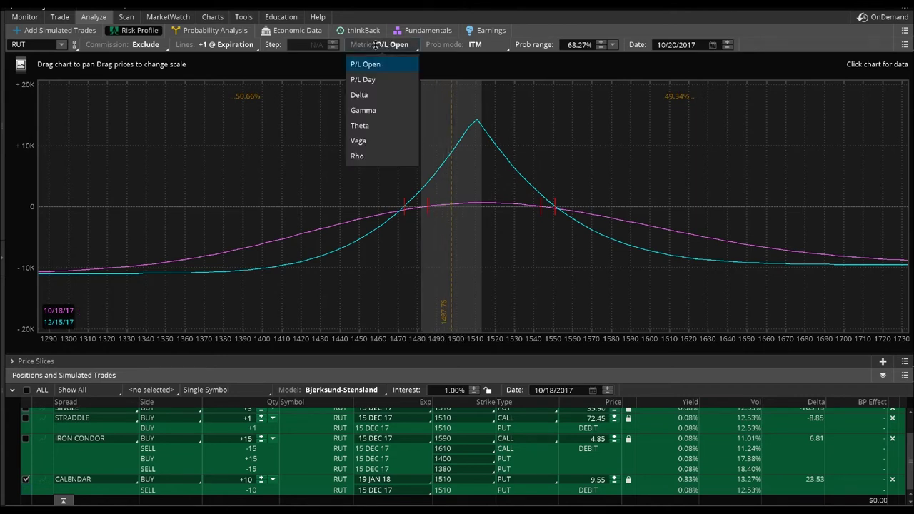
- Chart the calendar spread's Vega, then switch the metric to Delta
click(368, 137)
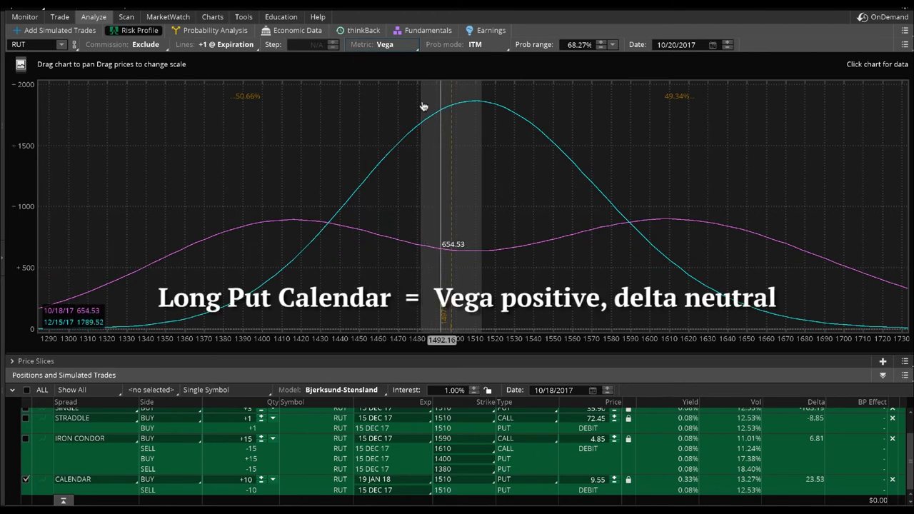
click(363, 44)
click(364, 92)
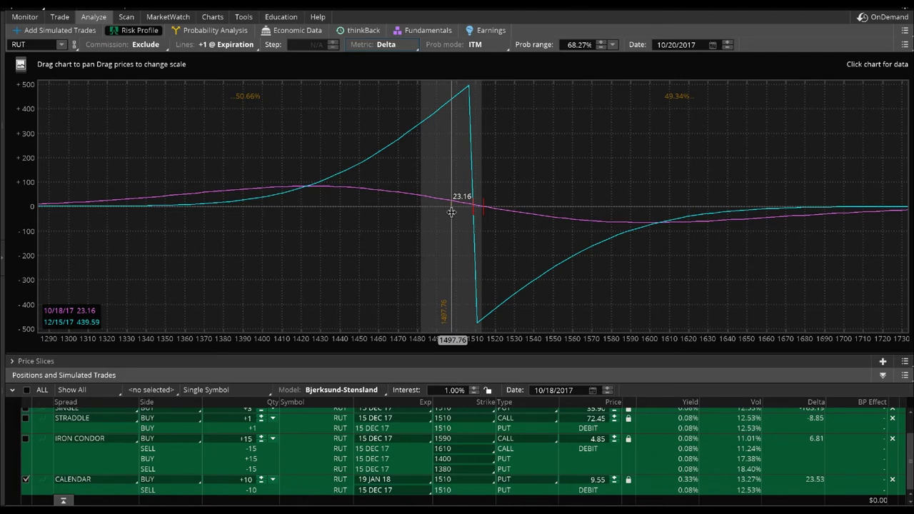
- Switch the calendar spread's metric to Theta, then to Gamma
click(386, 45)
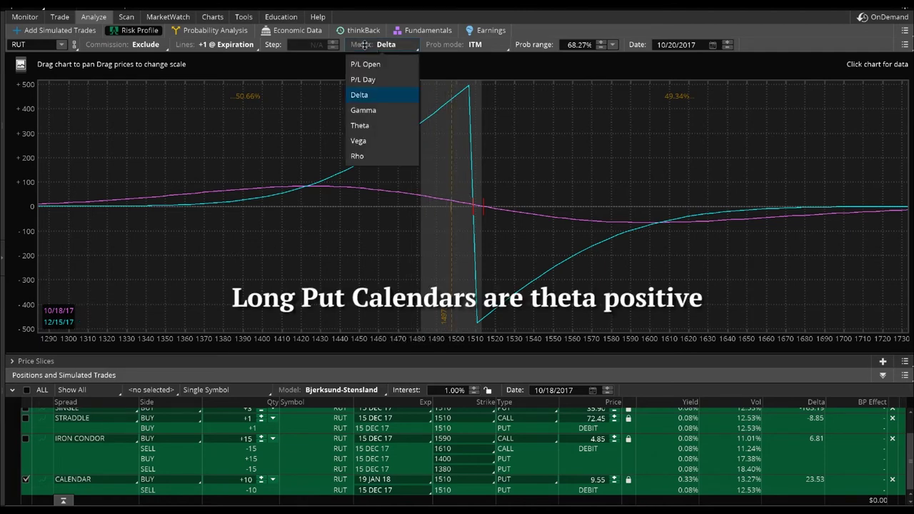
click(364, 122)
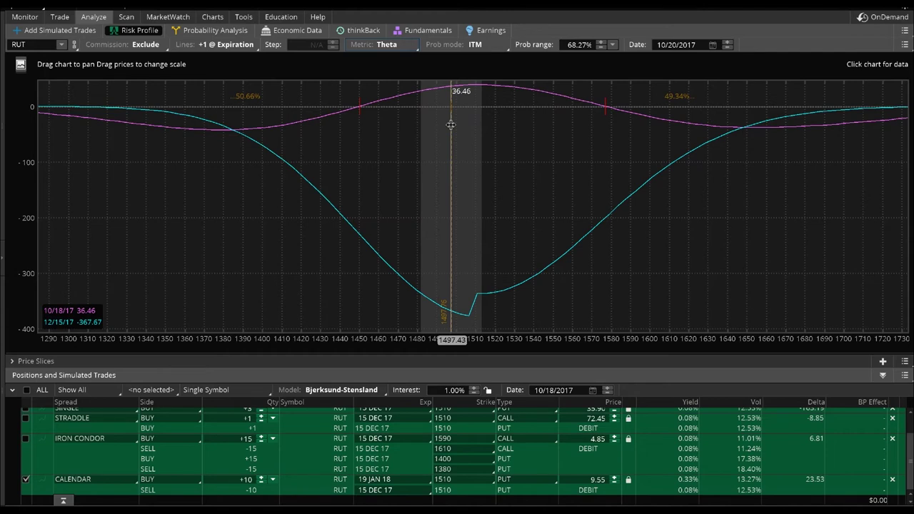
click(382, 44)
click(367, 107)
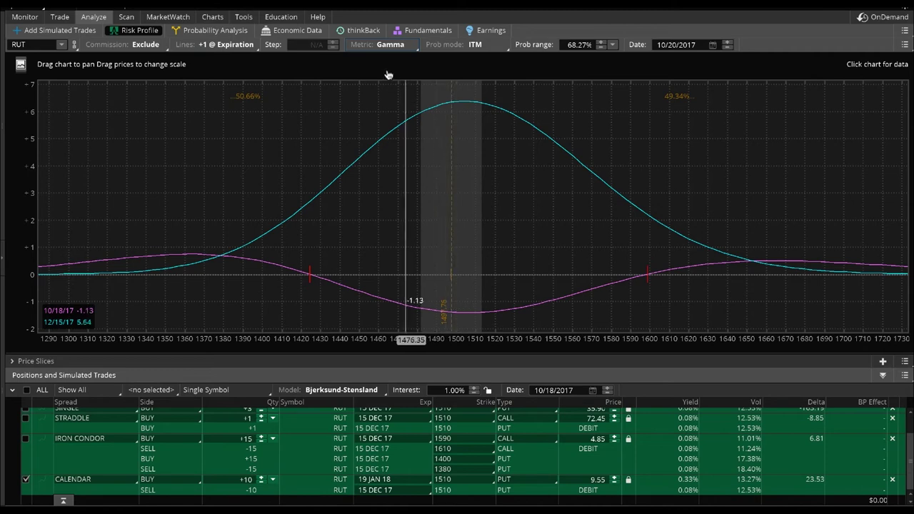
click(390, 44)
- Select P/L Open in the Metric list for the calendar spread chart
click(371, 63)
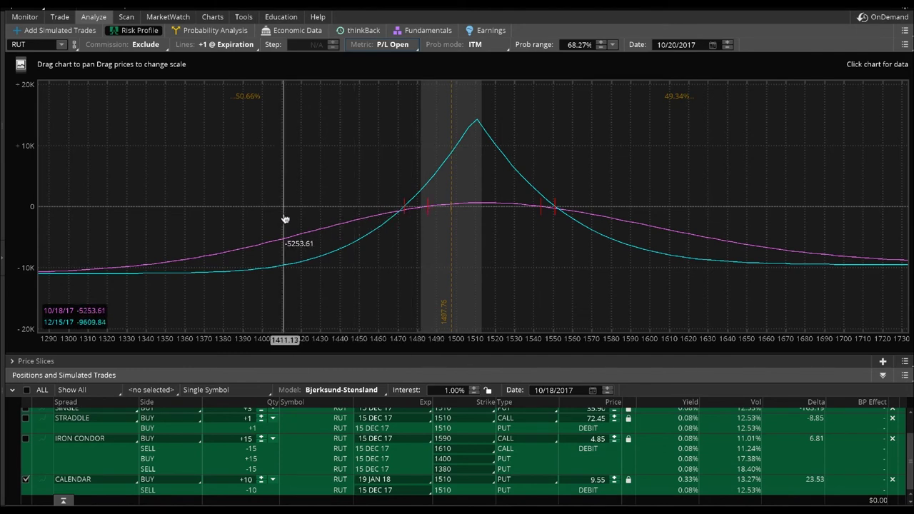
click(54, 31)
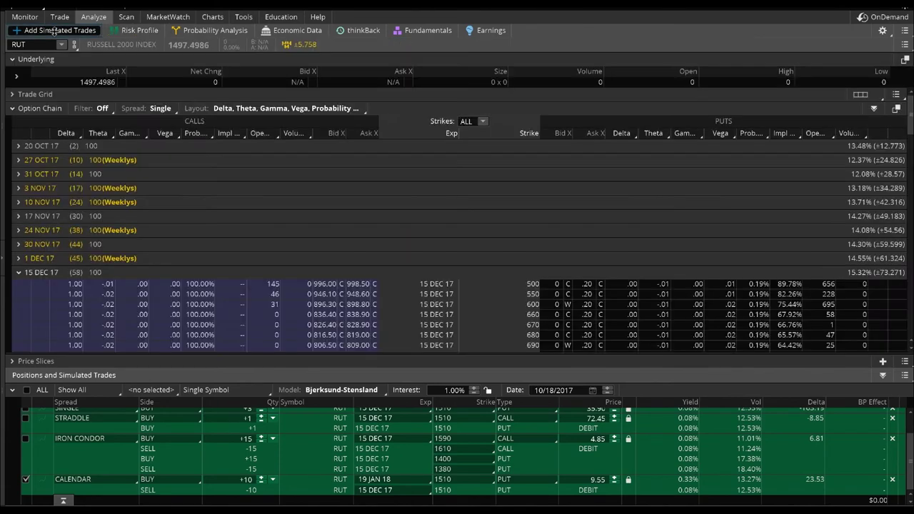
click(43, 271)
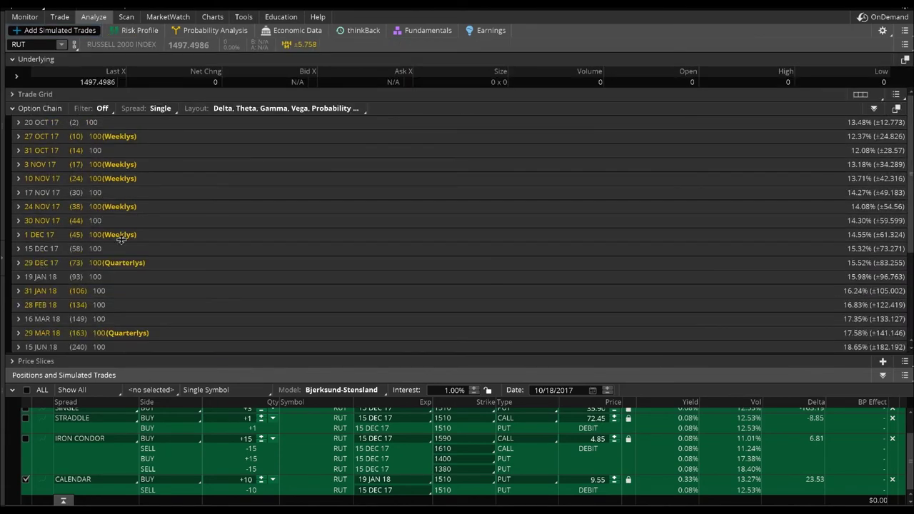
scroll(122, 240, down, 3)
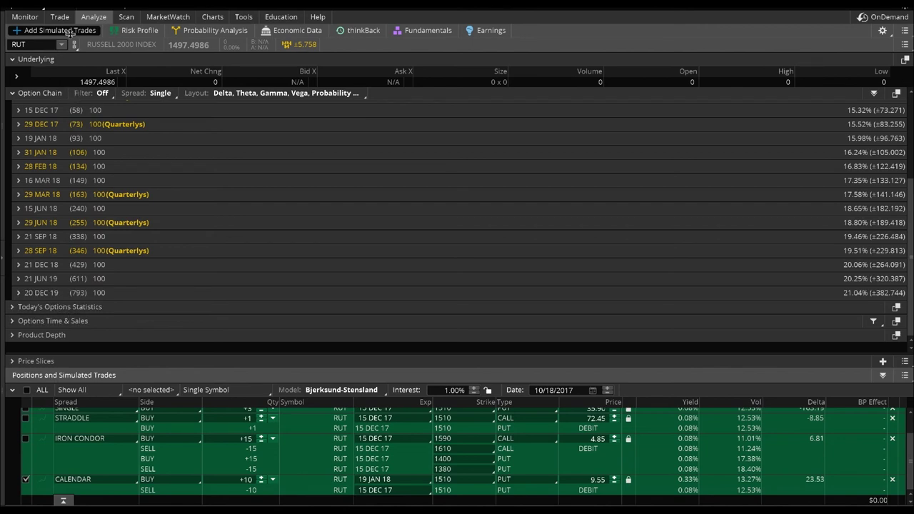
click(63, 307)
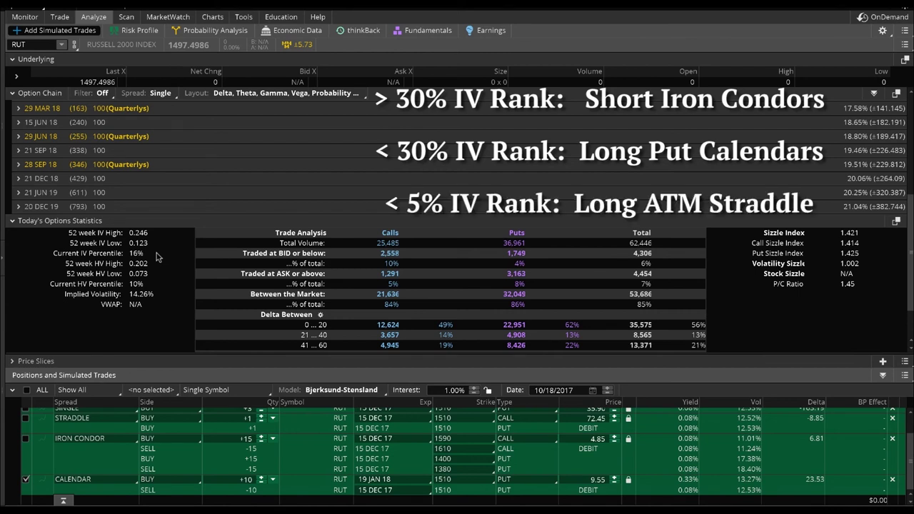
click(212, 17)
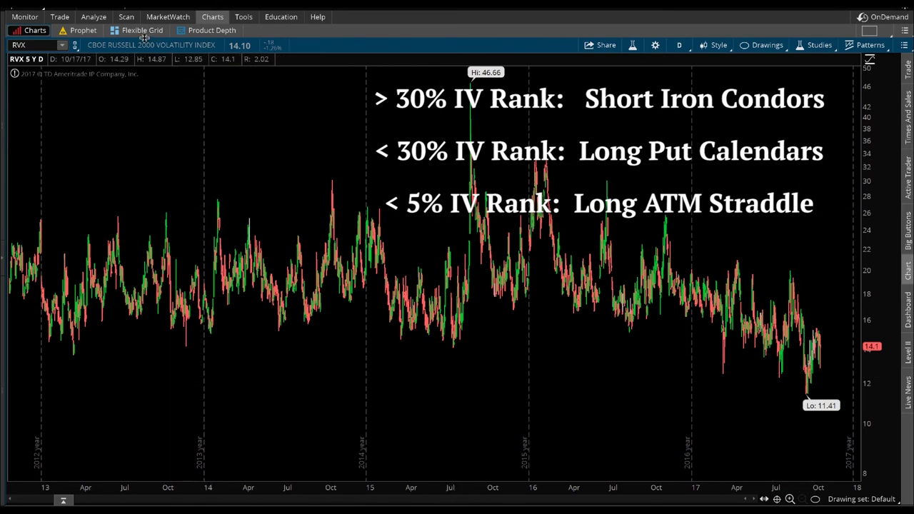
click(93, 16)
click(25, 418)
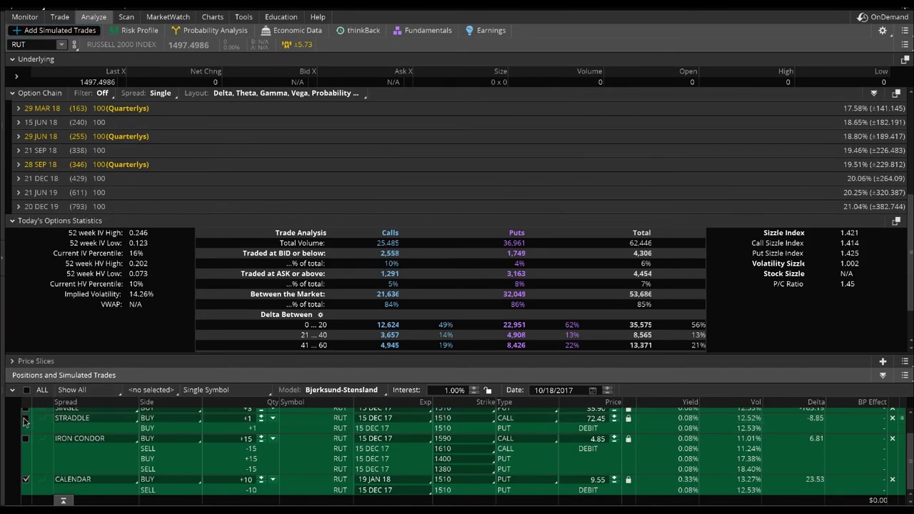
- Exclude the CALENDAR trade so only the RUT straddle shows in the Risk Profile P/L graph
click(25, 479)
click(137, 30)
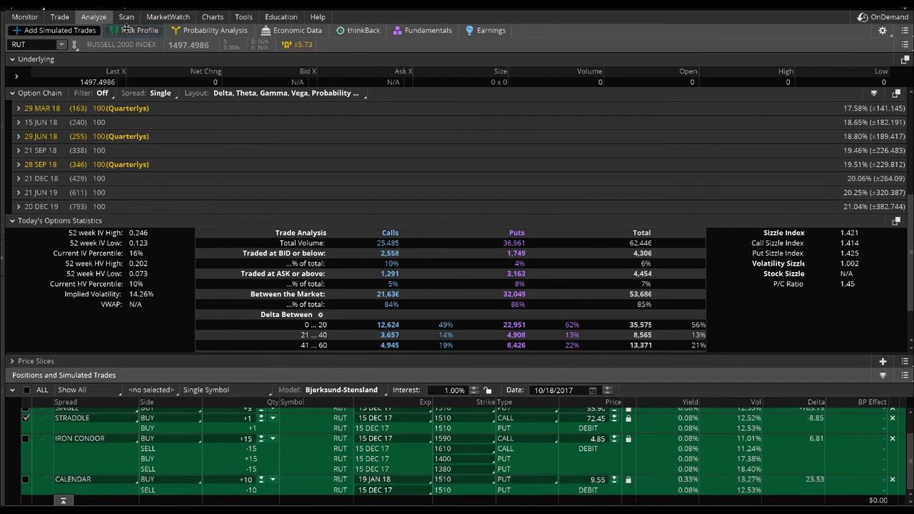